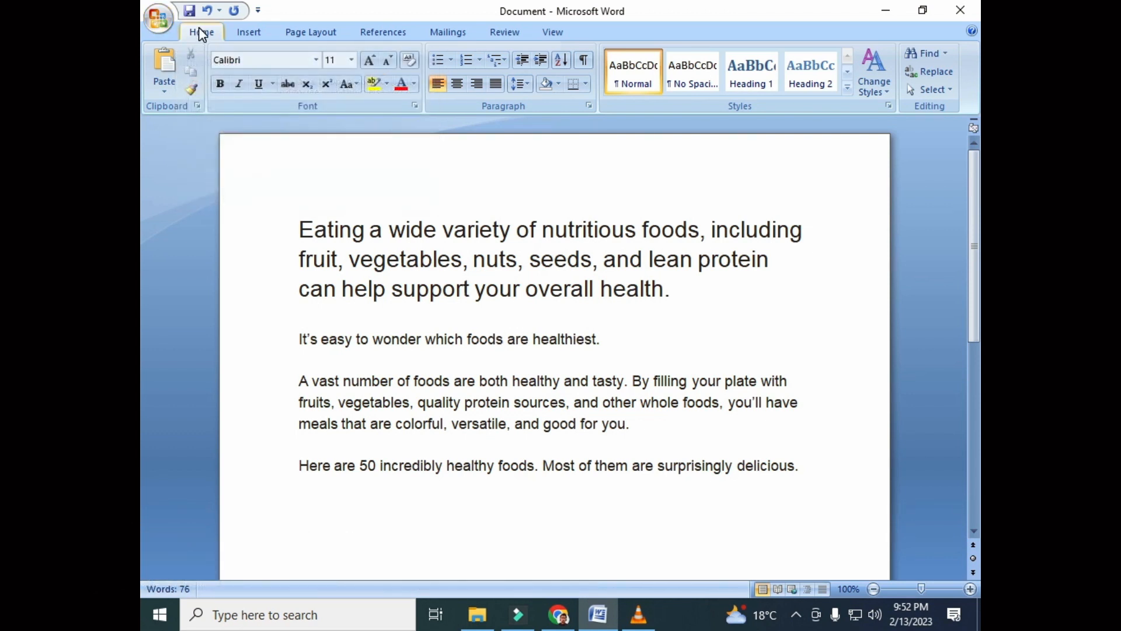
# - Set up a text replacement in the document that finds "Healthy" and replaces it with "delicious"
pyautogui.click(929, 73)
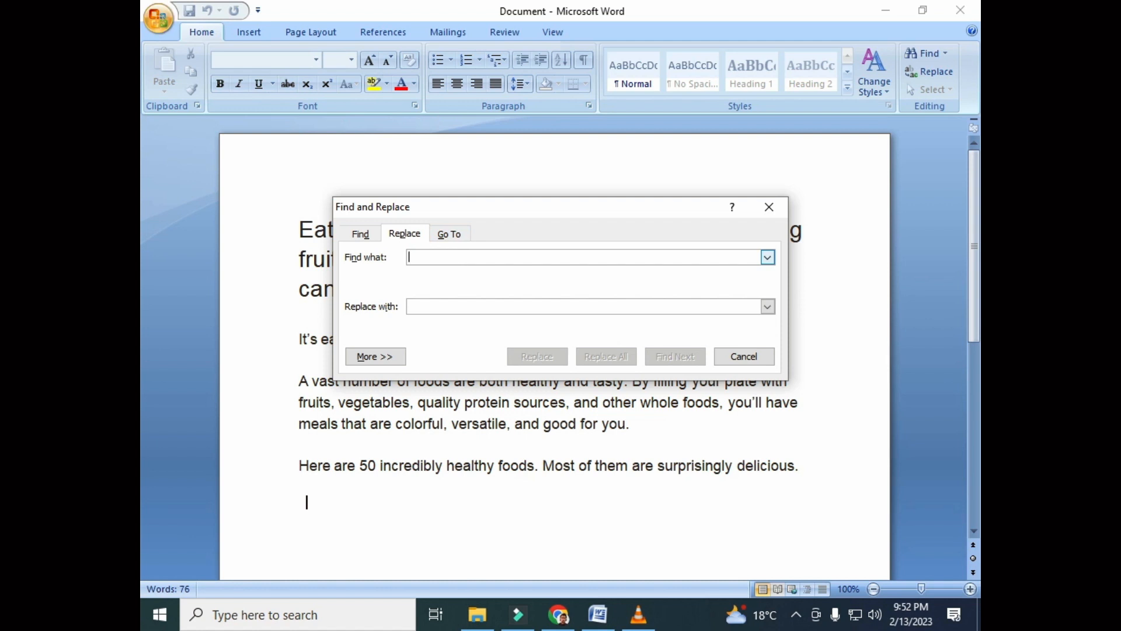
pyautogui.write('Healtyh')
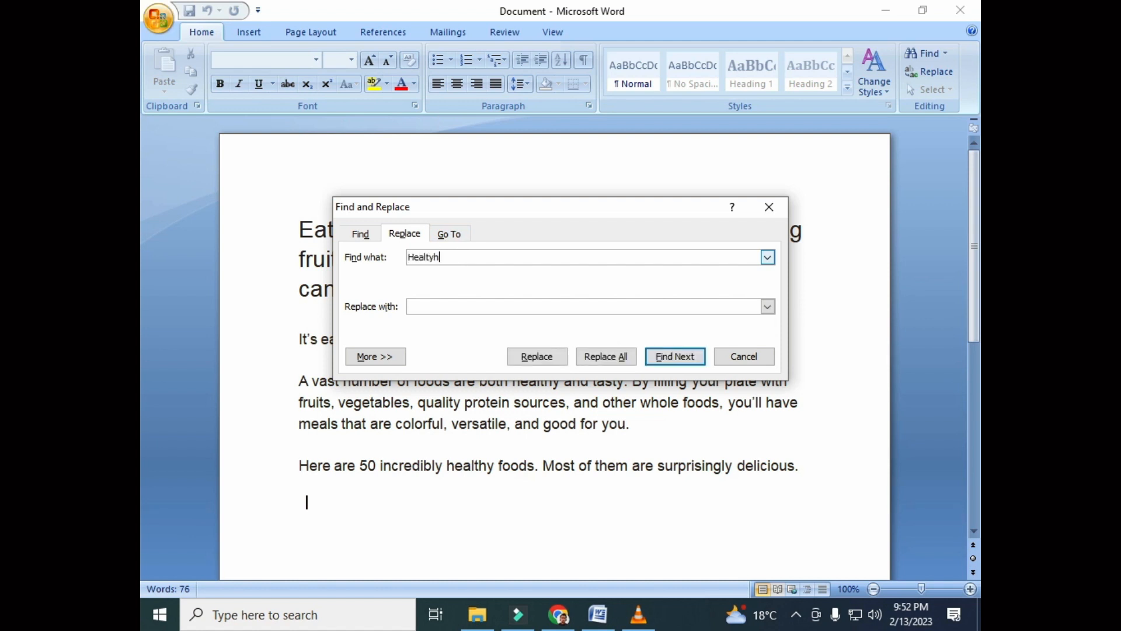
pyautogui.press('BackSpace')
pyautogui.press('BackSpace')
pyautogui.write('hu')
pyautogui.press('BackSpace')
pyautogui.write('y')
pyautogui.click(463, 307)
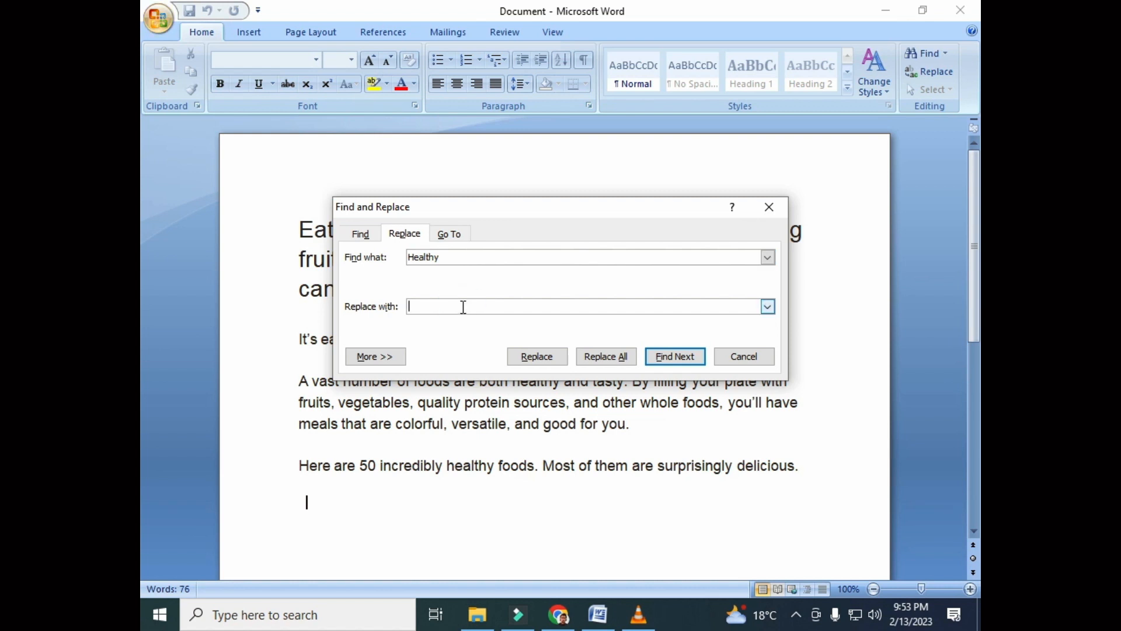
pyautogui.write('delicious')
# - Expand the additional replace options and review the search direction choices and the Match case option
pyautogui.click(378, 362)
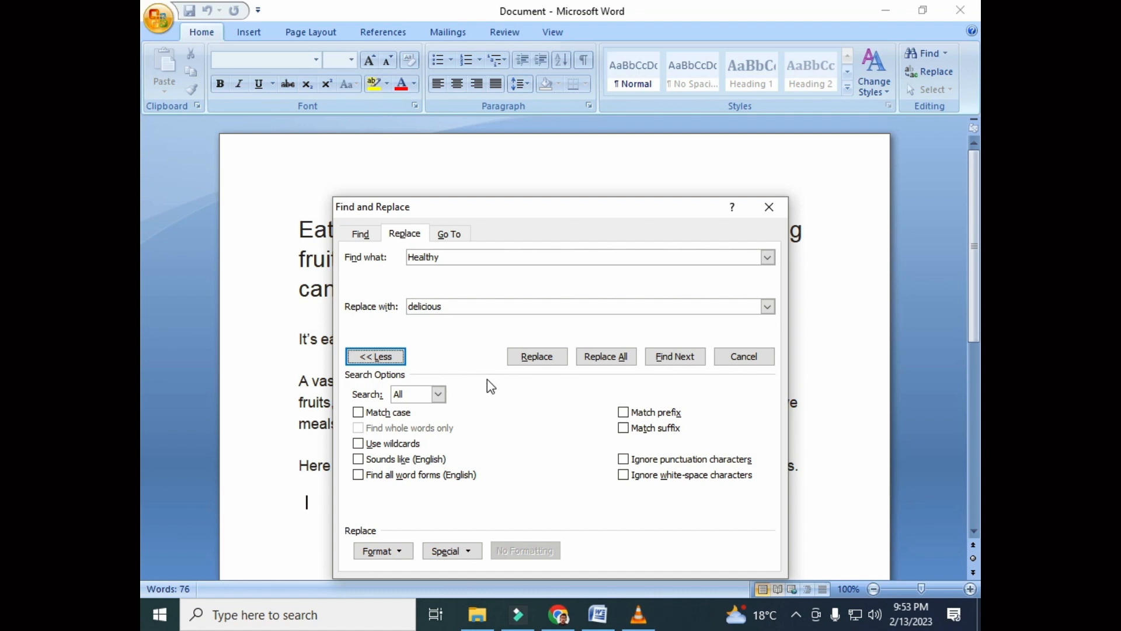
pyautogui.click(444, 395)
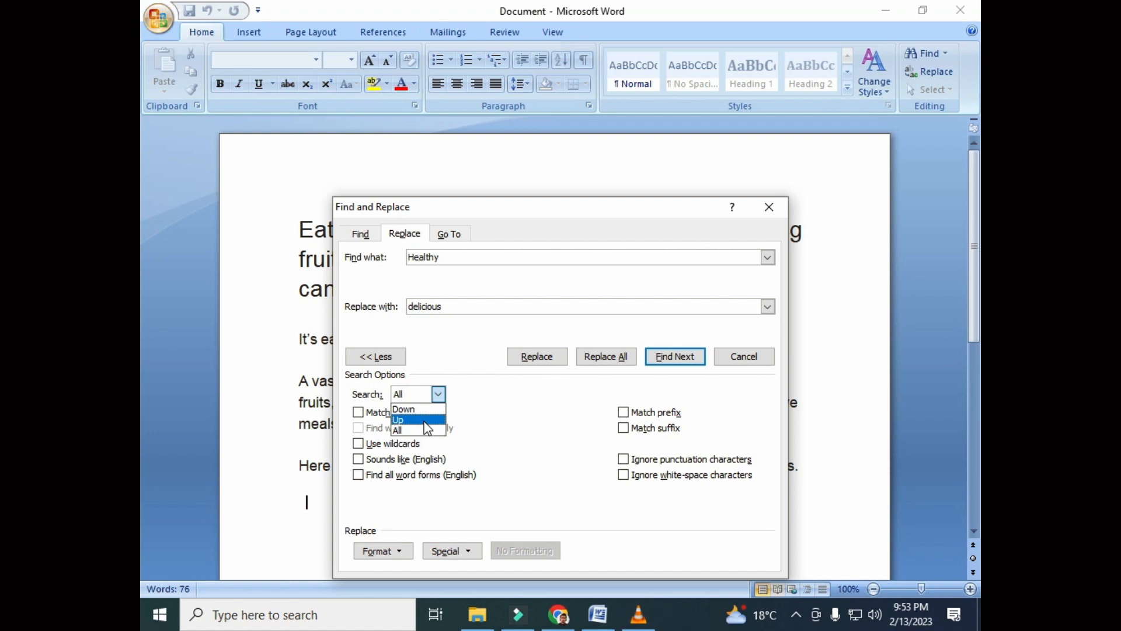
pyautogui.click(438, 395)
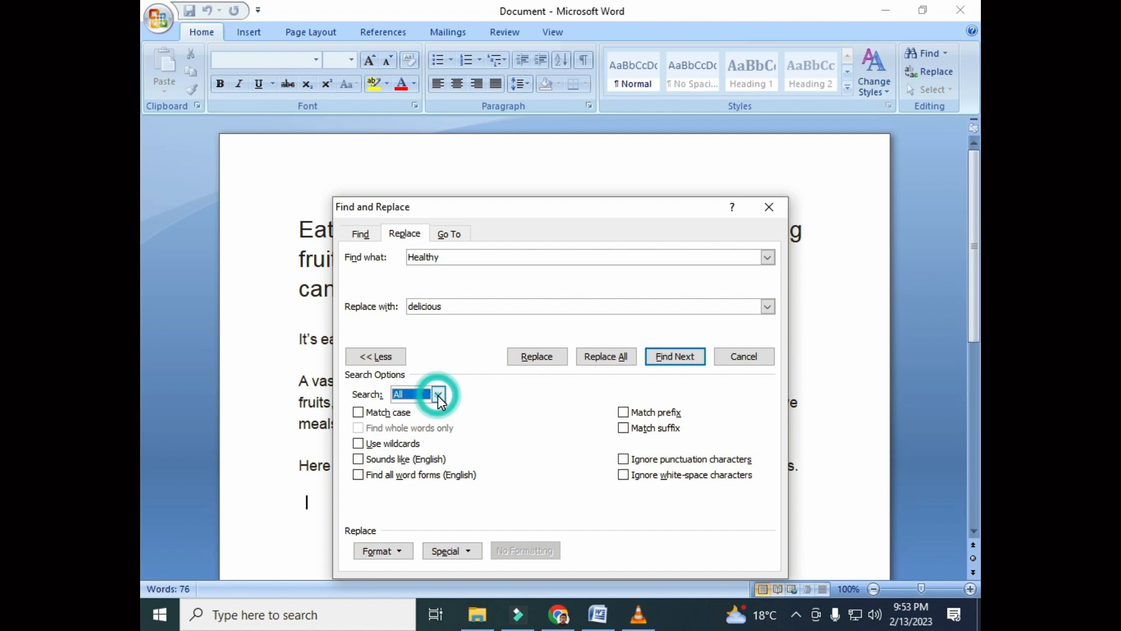
pyautogui.click(358, 412)
pyautogui.click(358, 413)
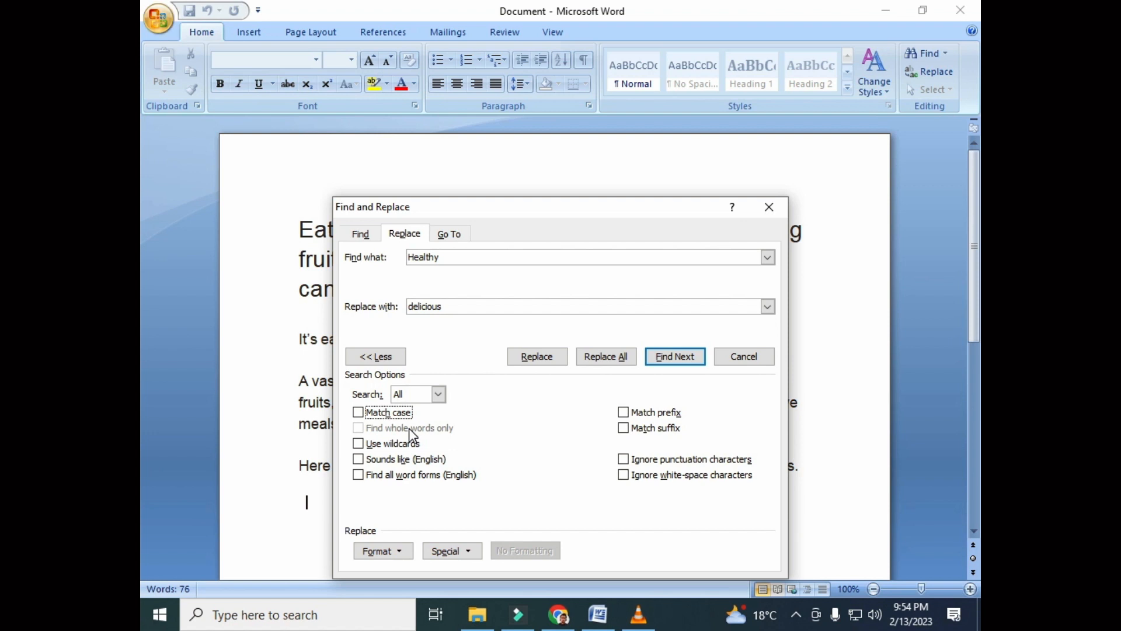
# - Replace the first "Healthy" match with "delicious" individually, replace all remaining matches at once, and close the dialog
pyautogui.click(684, 364)
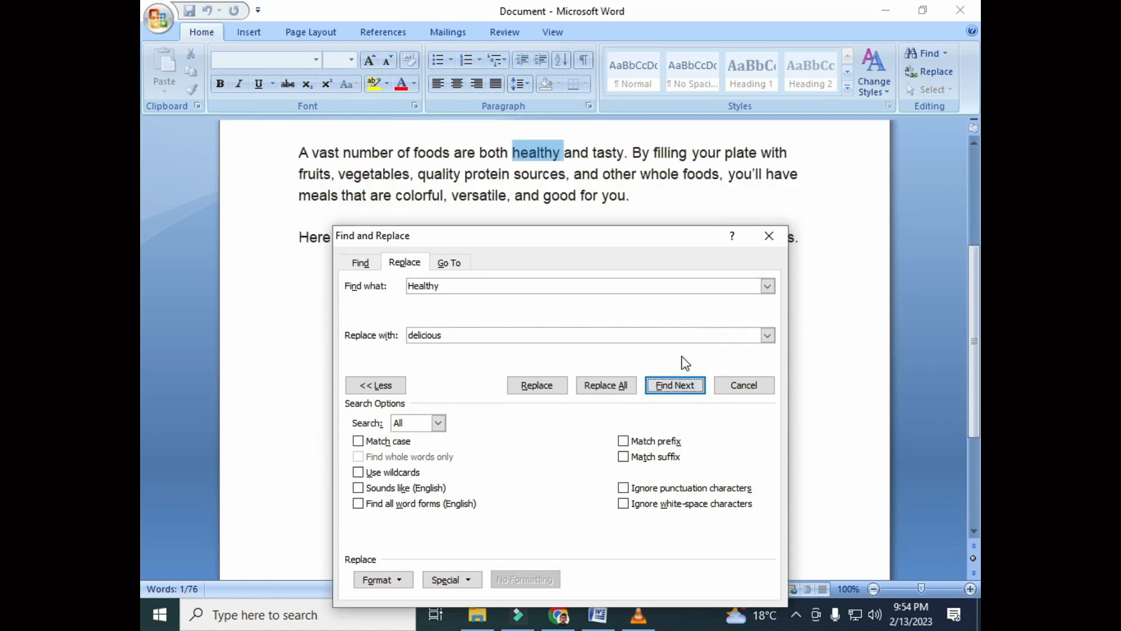
pyautogui.click(547, 389)
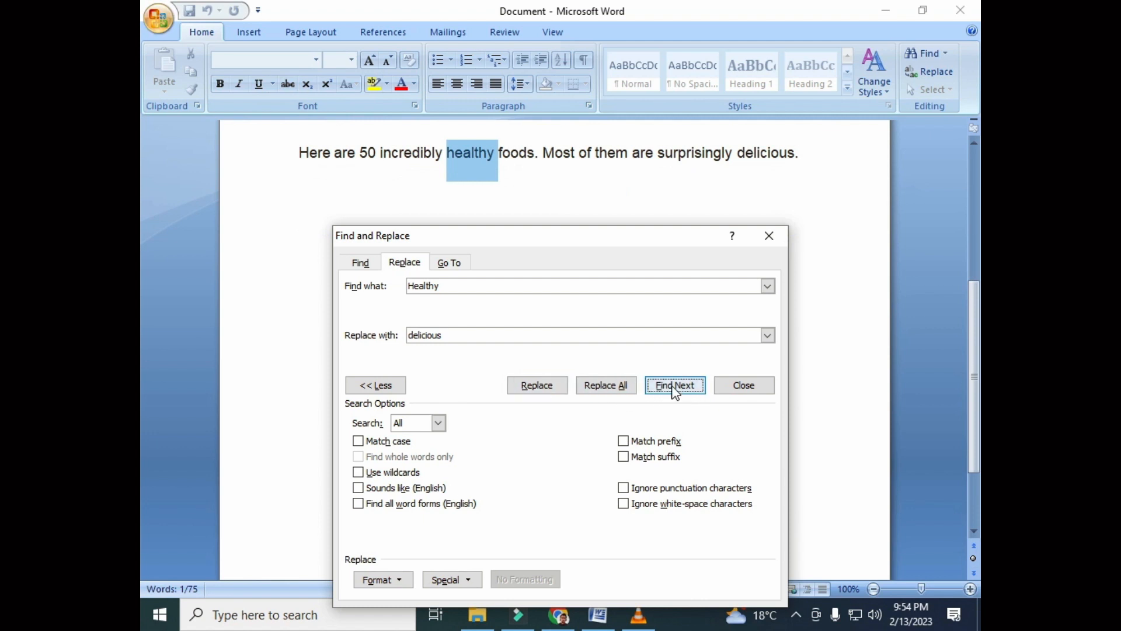
pyautogui.click(606, 388)
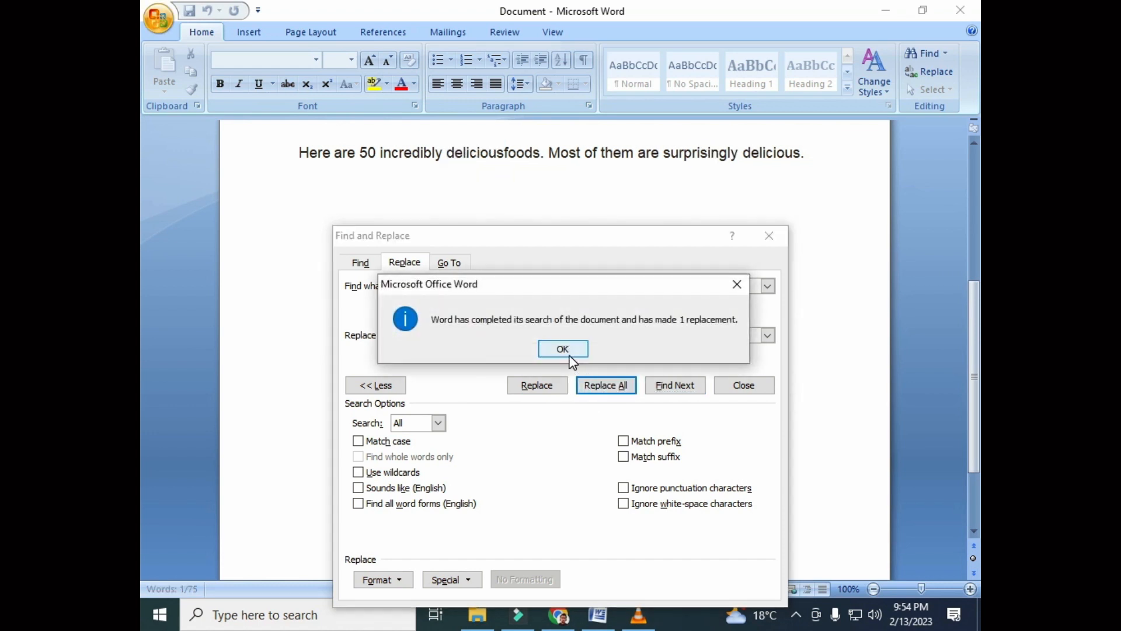
pyautogui.click(564, 349)
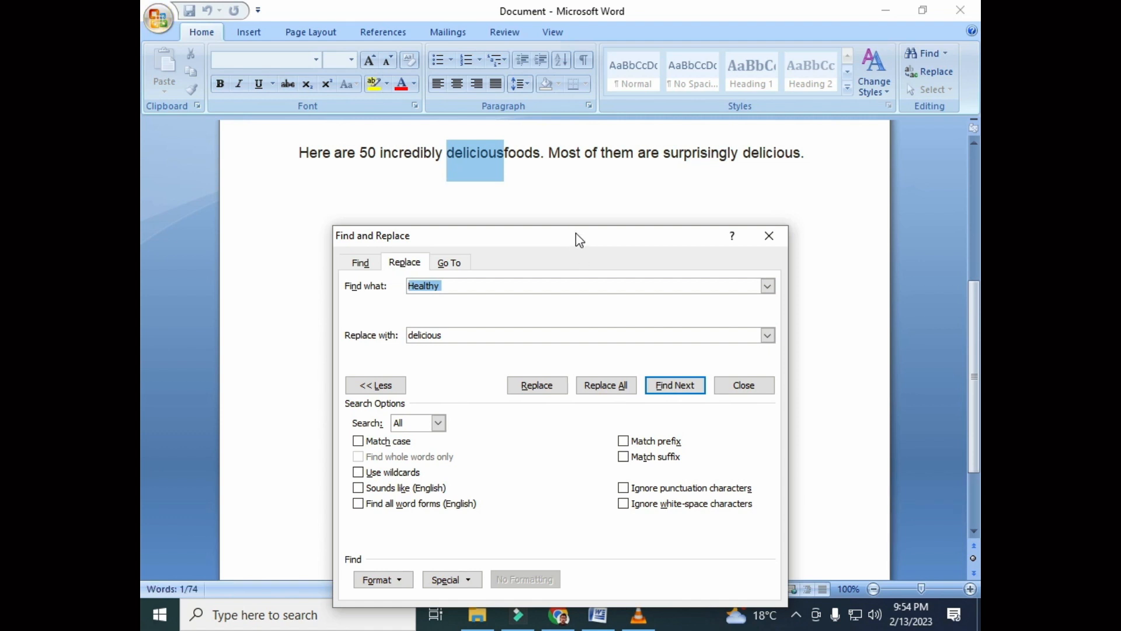
pyautogui.click(749, 393)
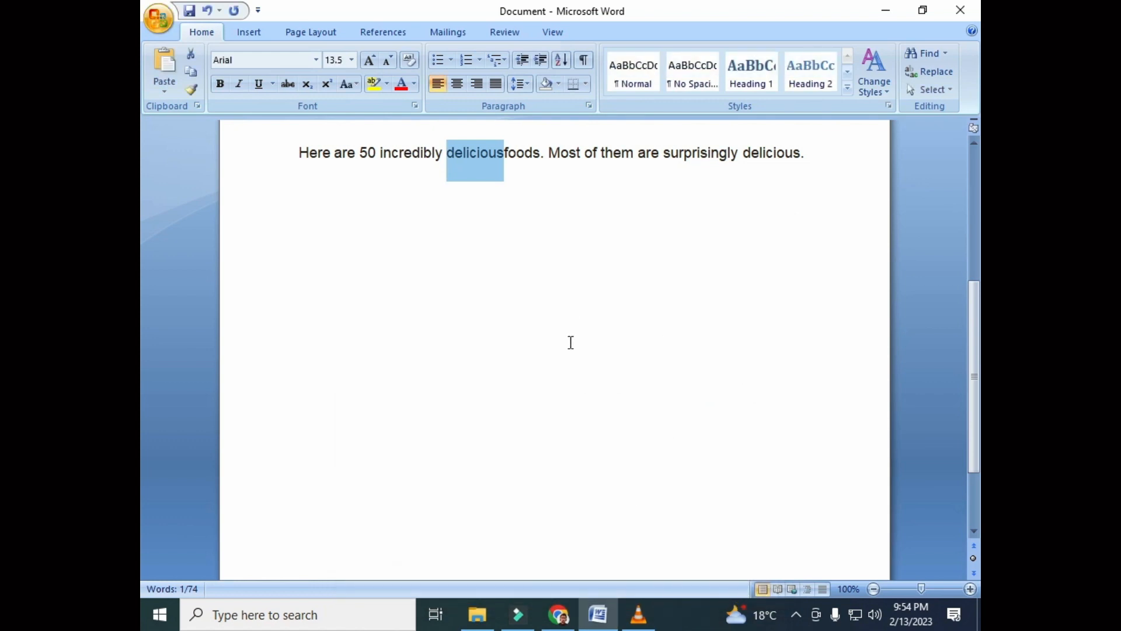
pyautogui.scroll(6, 570, 342)
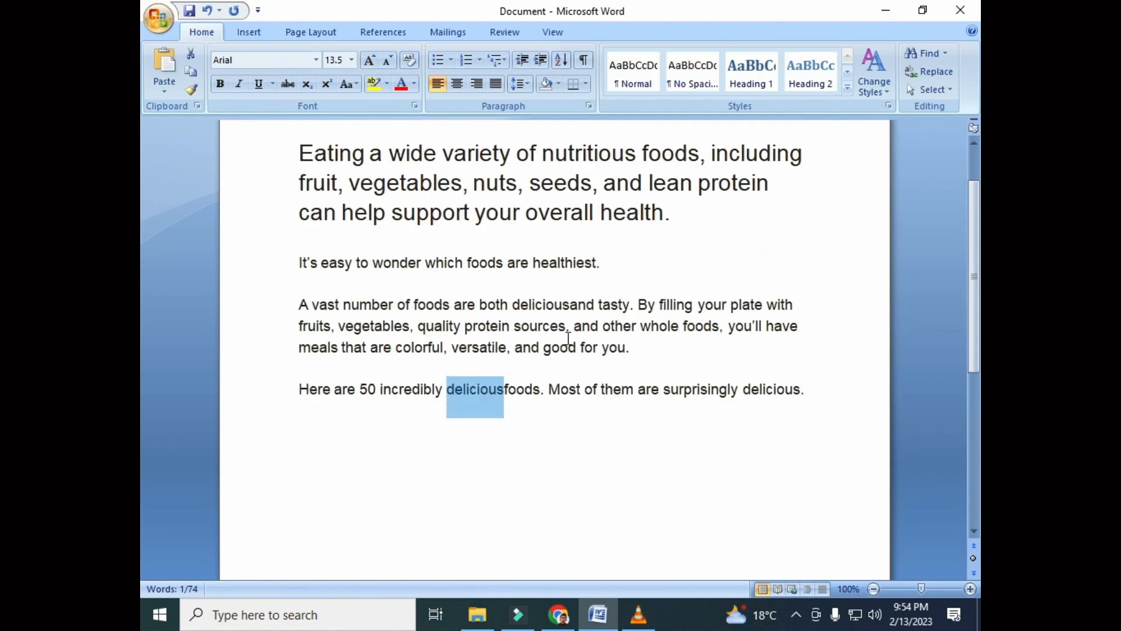
pyautogui.scroll(3, 569, 338)
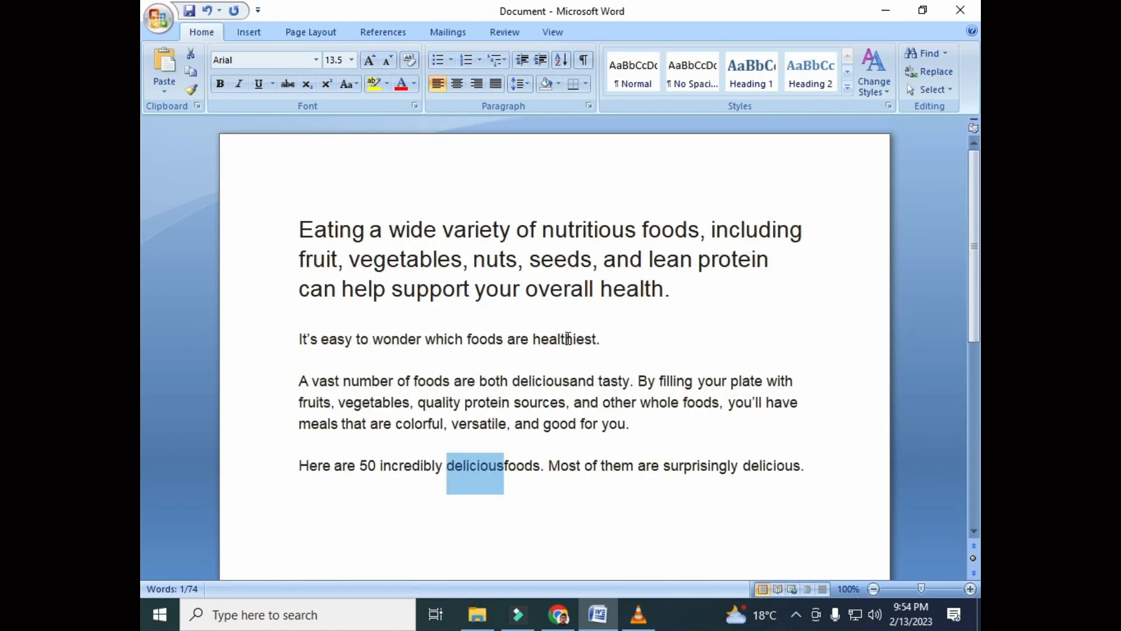
pyautogui.hotkey('ctrl', 'h')
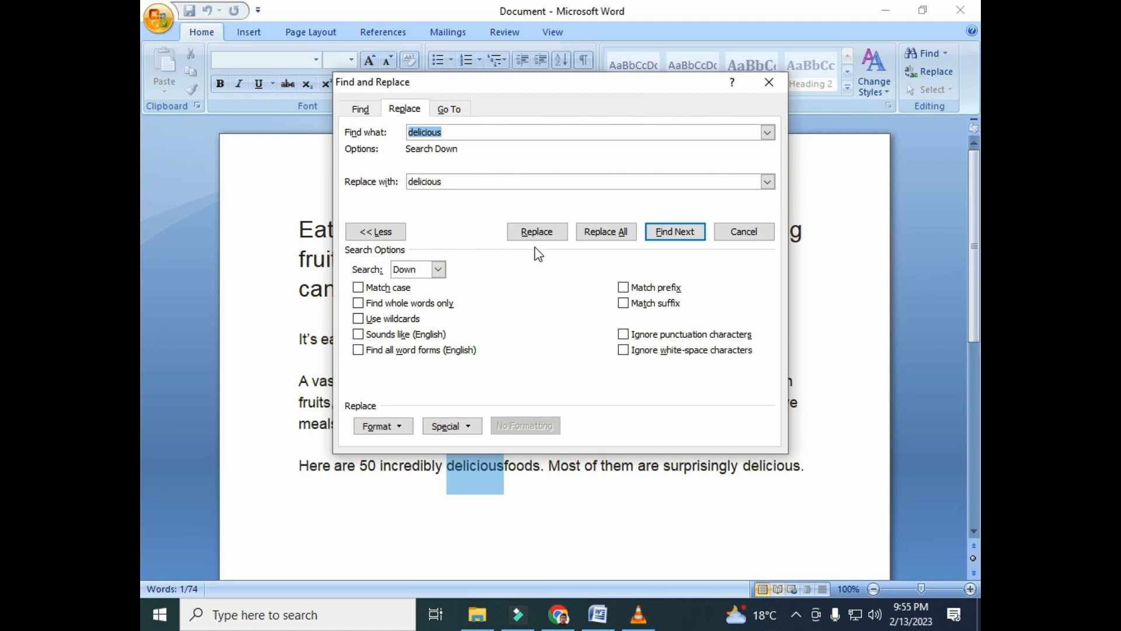
pyautogui.click(768, 83)
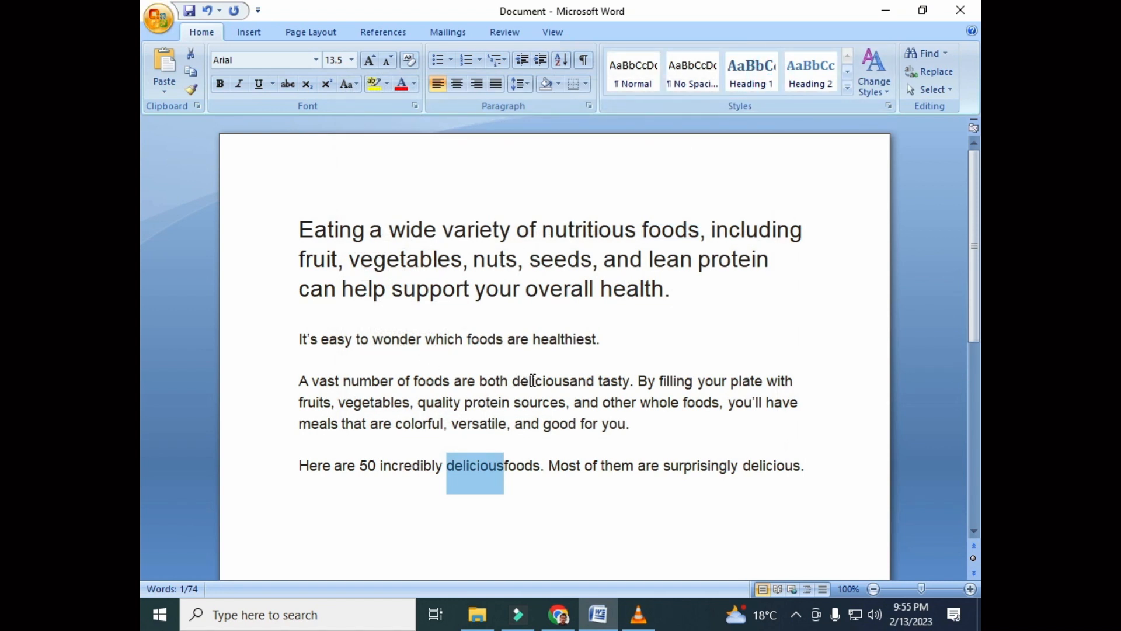
# - Insert the missing space between "delicious" and "and" in the paragraph beginning "A vast number of foods"
pyautogui.click(567, 380)
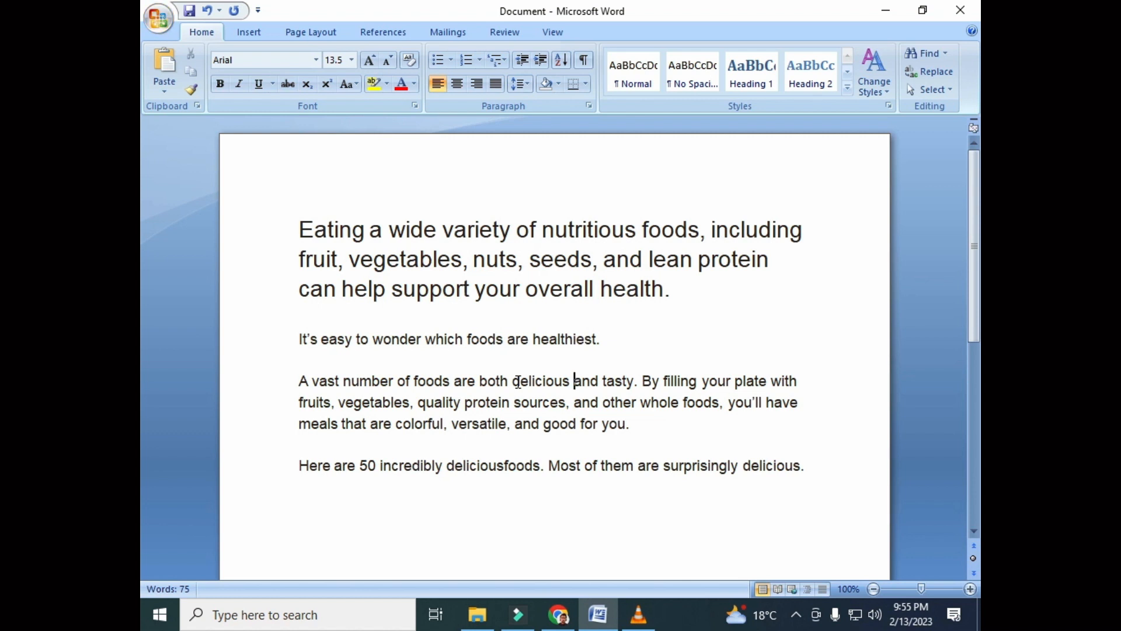
# - Add a new closing line reading "Thanks" below the last paragraph of the document
pyautogui.click(666, 482)
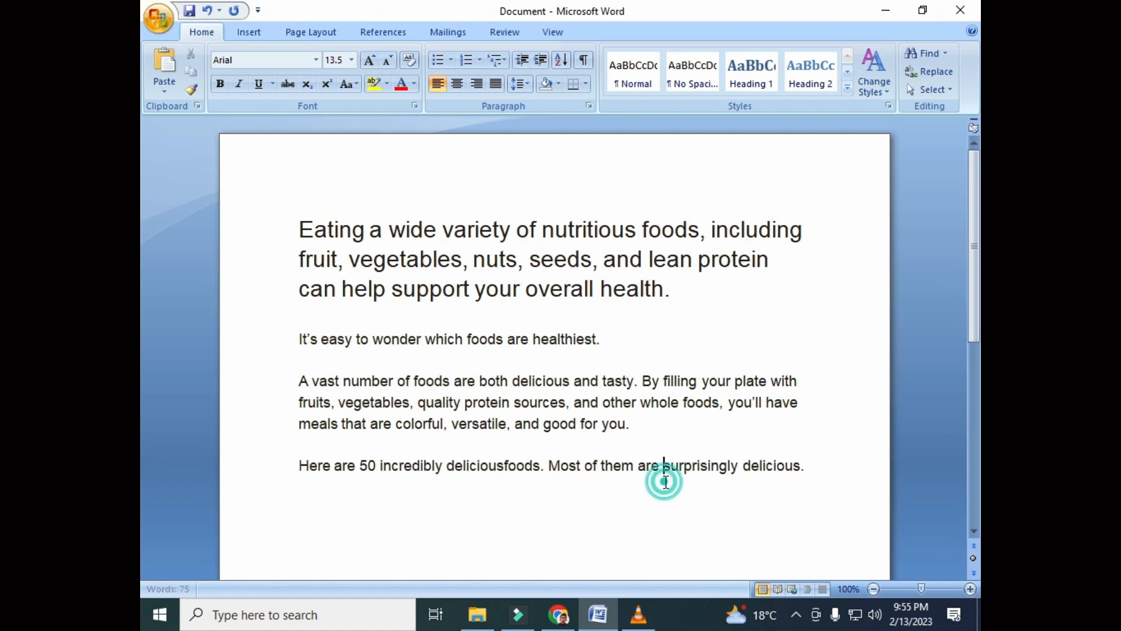
pyautogui.click(808, 490)
pyautogui.press('Return')
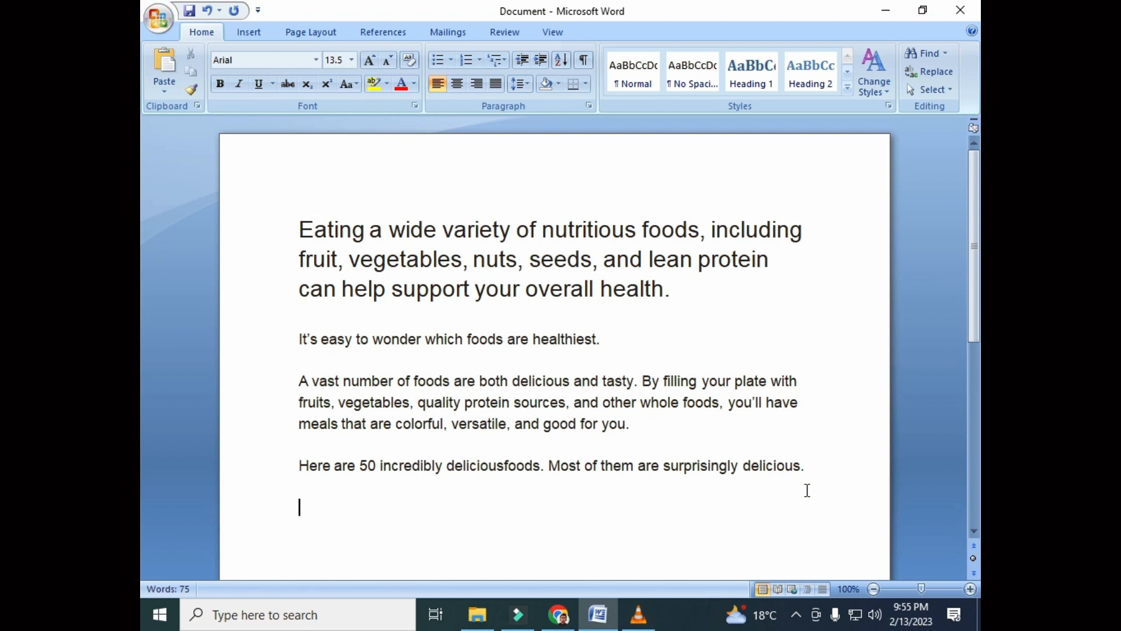
pyautogui.write('su')
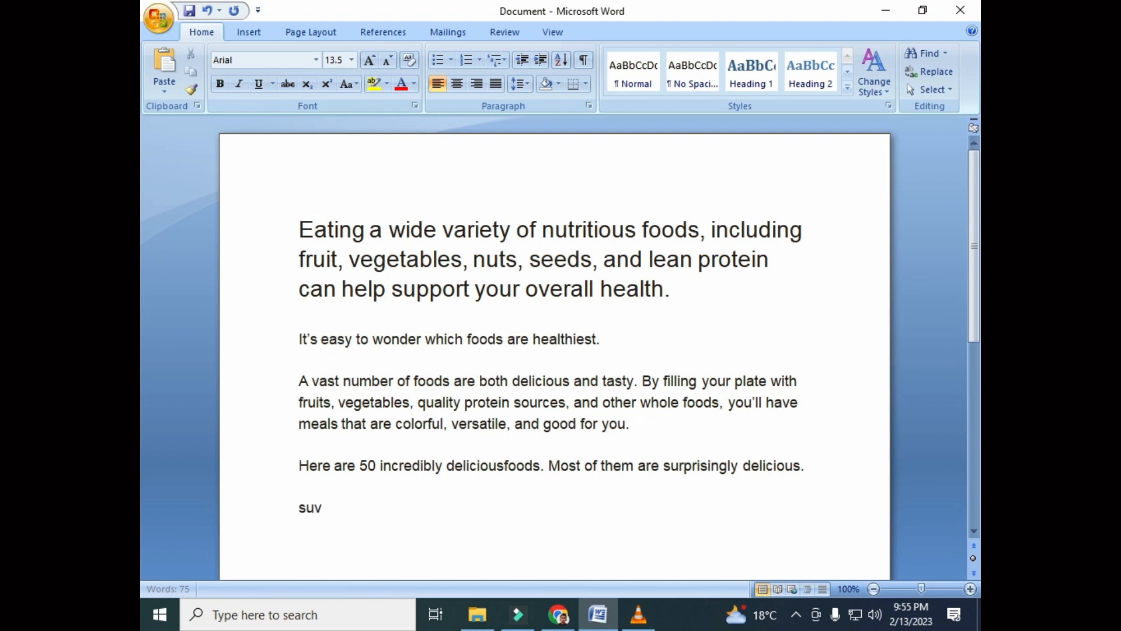
pyautogui.press('BackSpace')
pyautogui.press('BackSpace')
pyautogui.press('BackSpace')
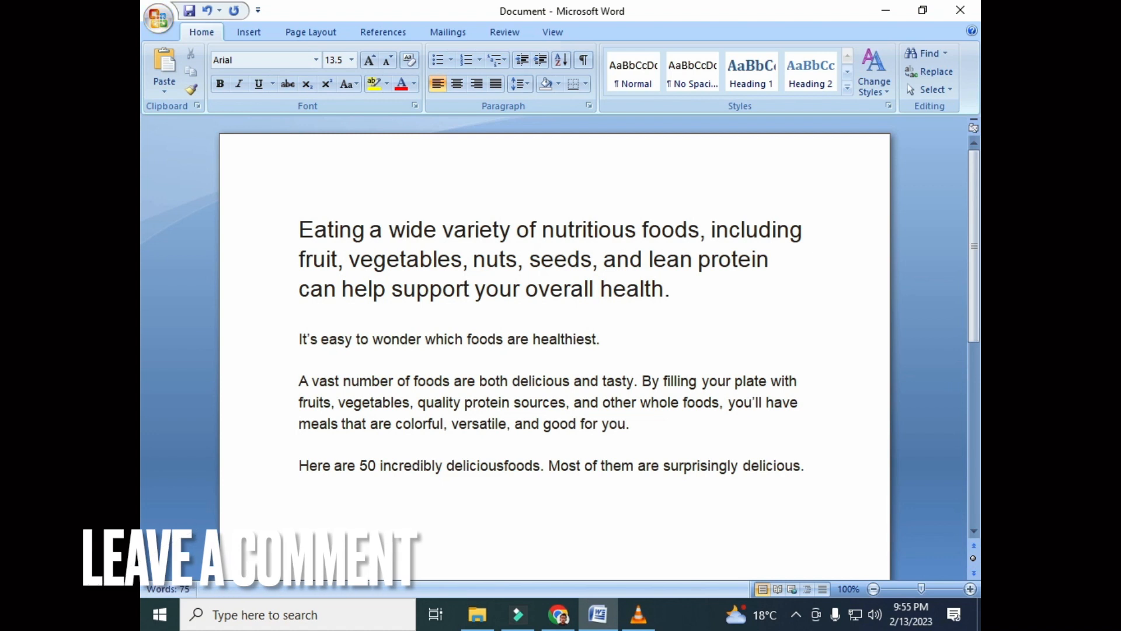
pyautogui.write('thanks')
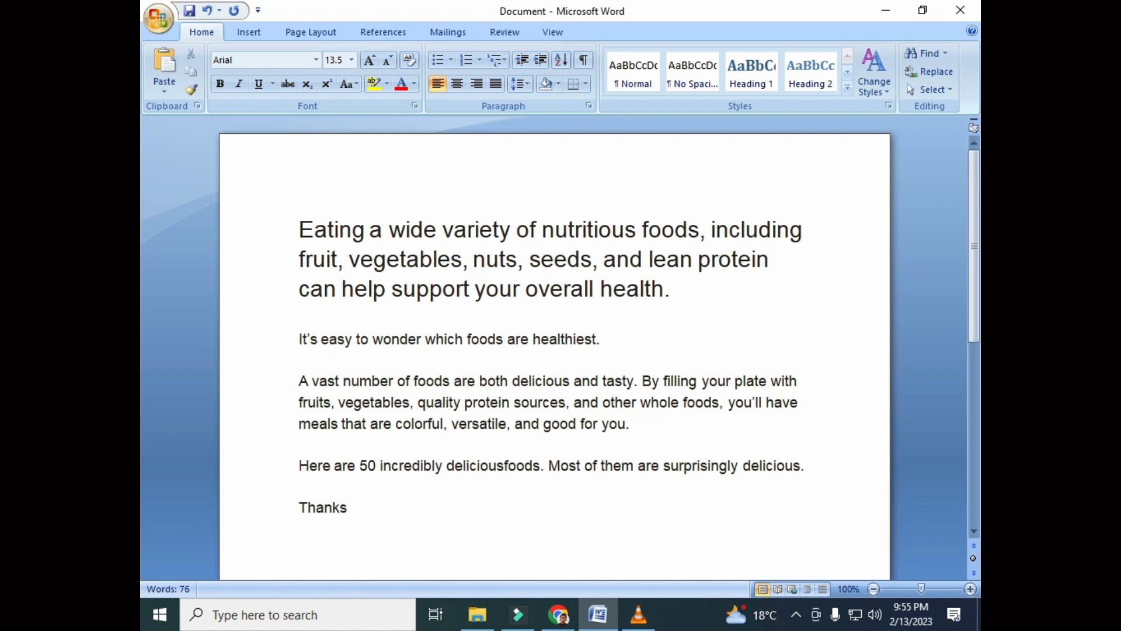